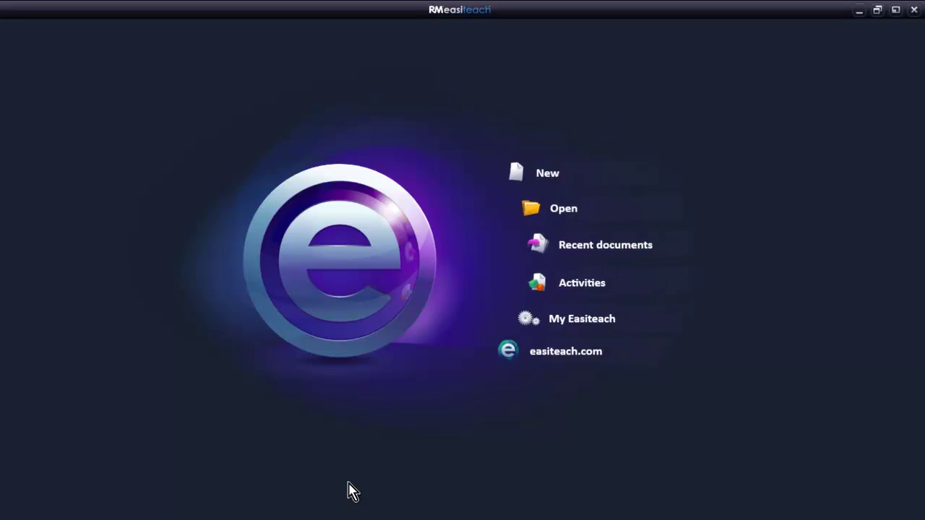
- Visit the RM Easilearn portal by way of easiteach.com and view its Subject resources before returning to Easiteach
{"action": "left_click", "coordinate": [549, 353]}
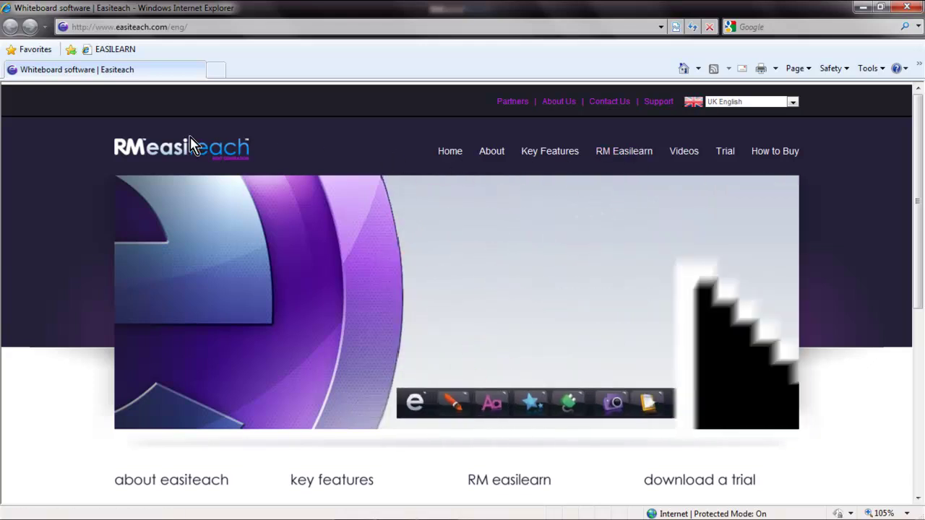
{"action": "left_click", "coordinate": [123, 51]}
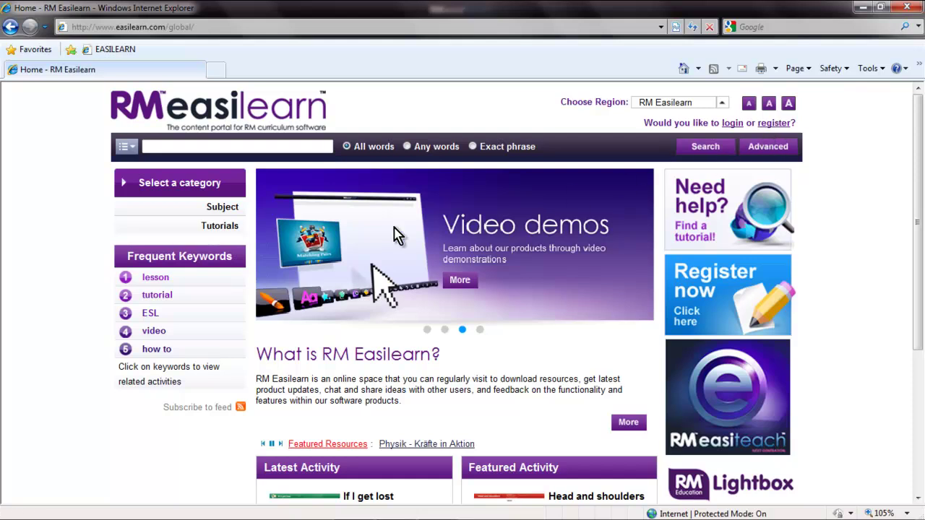
{"action": "left_click", "coordinate": [227, 211]}
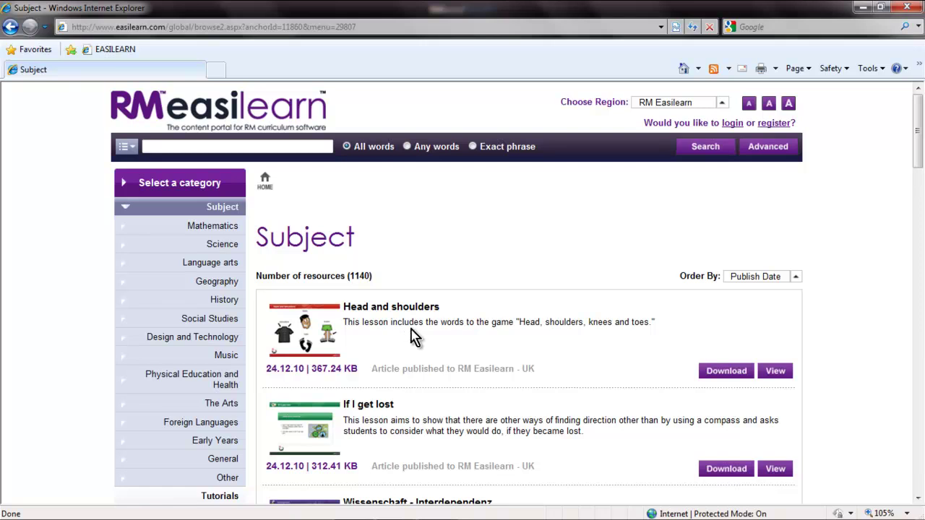
{"action": "left_click", "coordinate": [909, 7]}
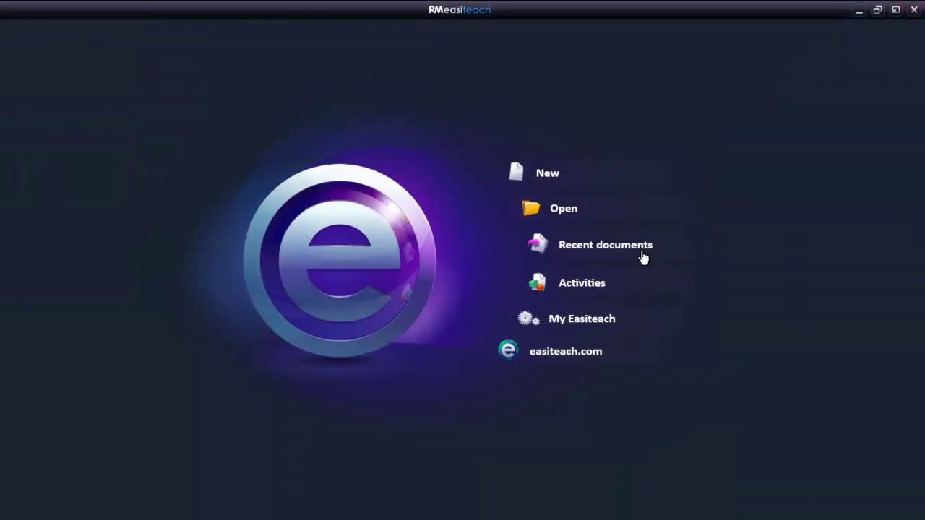
- In the My Easiteach settings, choose 16:10 as the default page size and Landscape as the default page orientation
{"action": "left_click", "coordinate": [580, 322]}
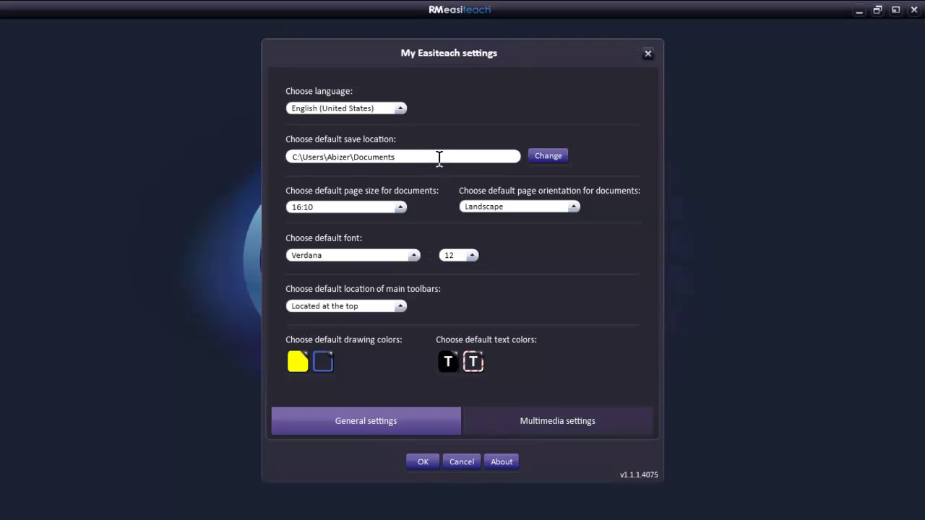
{"action": "left_click", "coordinate": [398, 209]}
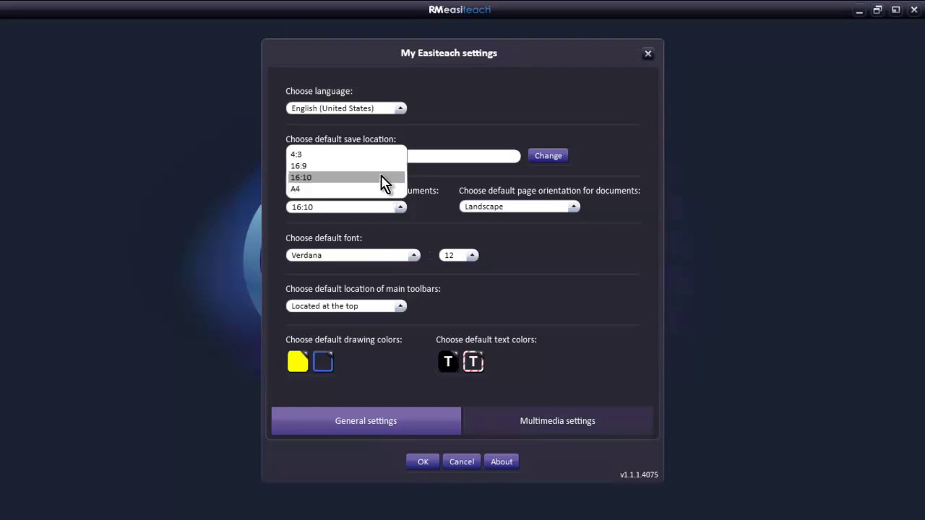
{"action": "left_click", "coordinate": [381, 178]}
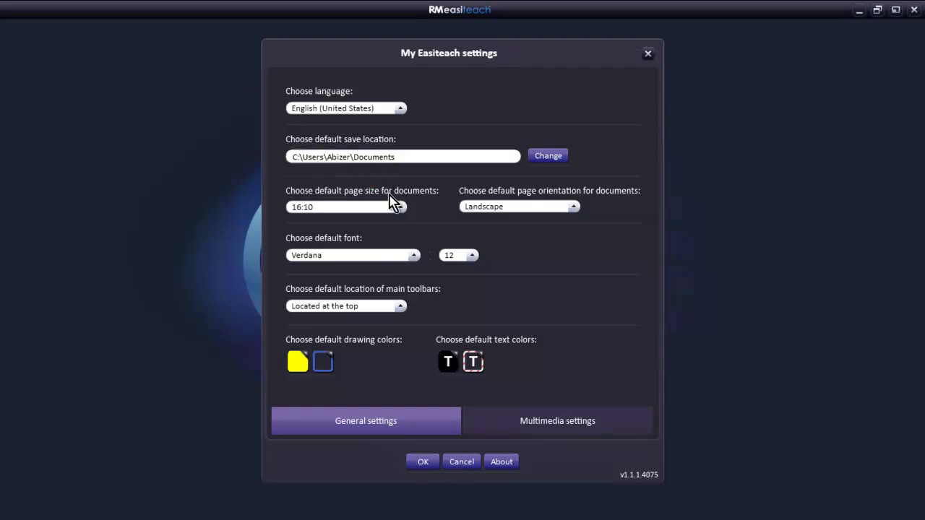
{"action": "left_click", "coordinate": [574, 208]}
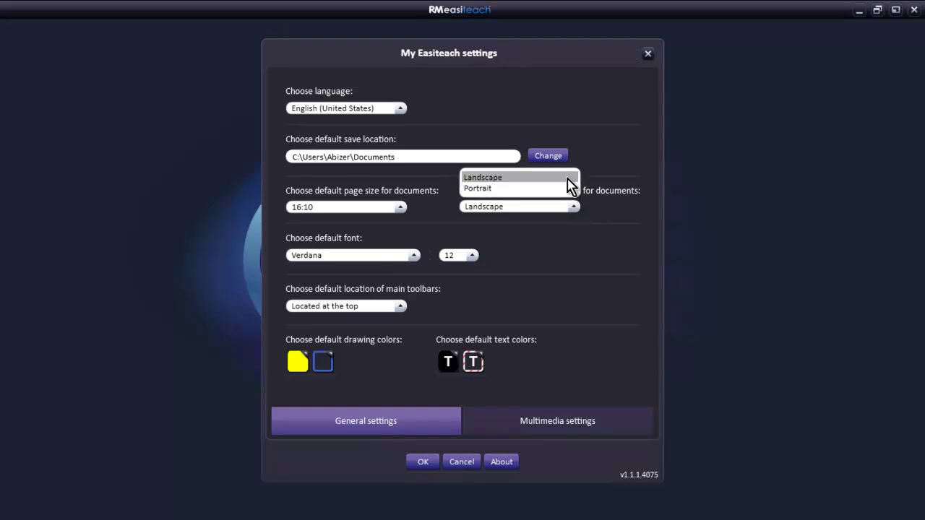
{"action": "left_click", "coordinate": [568, 181]}
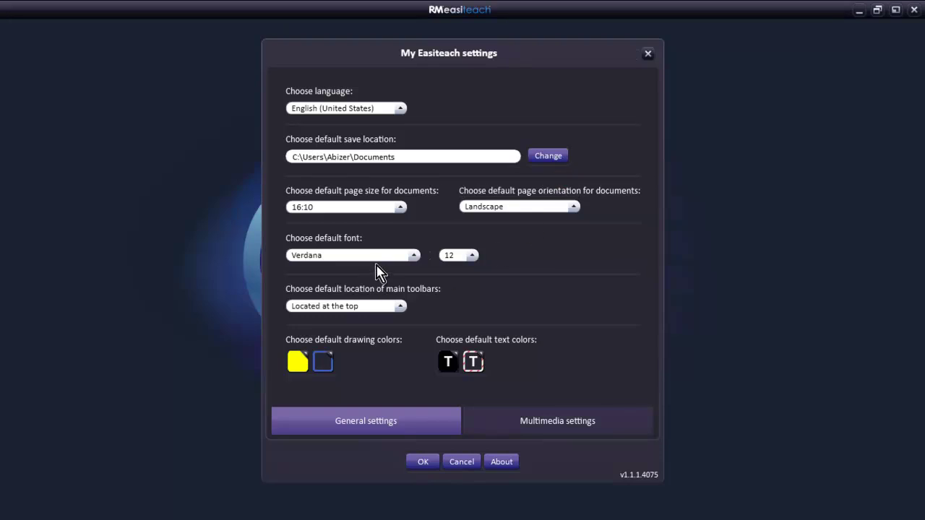
- View the available default fonts and try the bottom location for the main toolbars before restoring Located at the top
{"action": "left_click", "coordinate": [414, 257]}
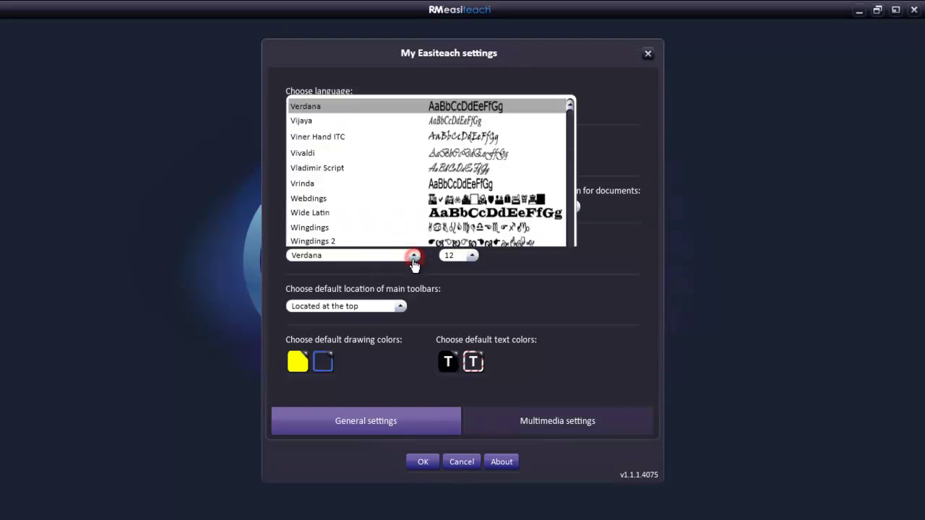
{"action": "left_click", "coordinate": [500, 268]}
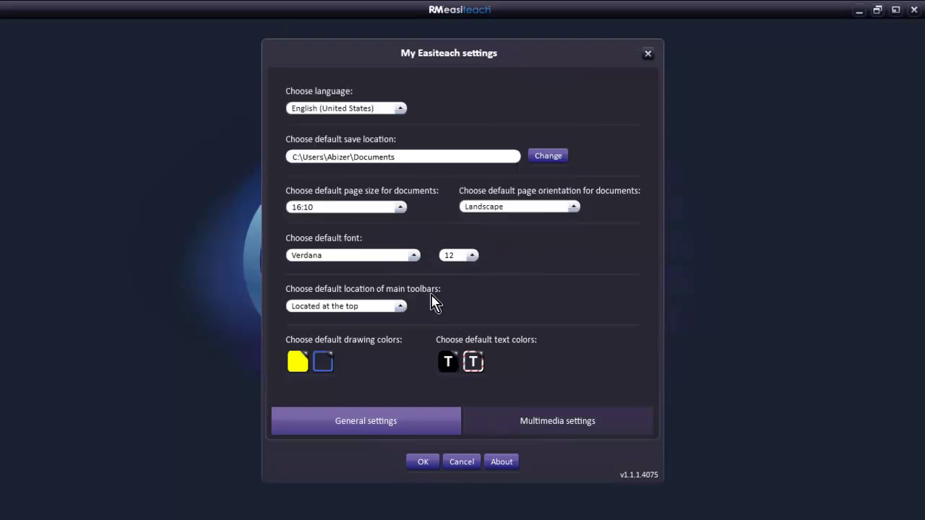
{"action": "left_click", "coordinate": [401, 306]}
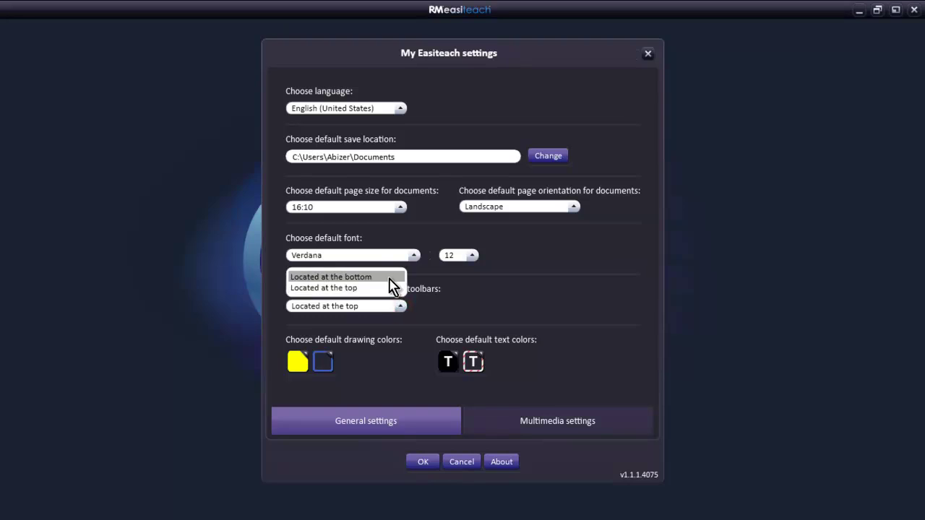
{"action": "left_click", "coordinate": [390, 278]}
{"action": "left_click", "coordinate": [400, 306]}
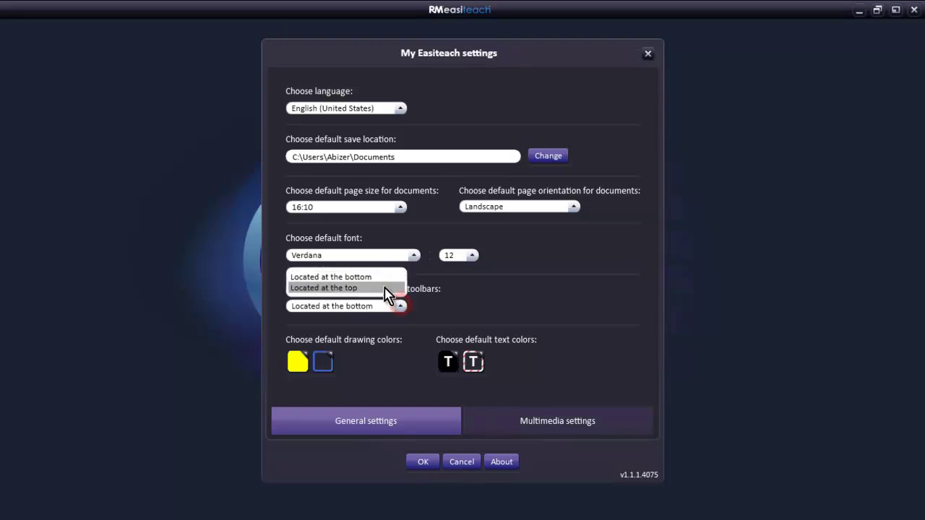
{"action": "left_click", "coordinate": [383, 289]}
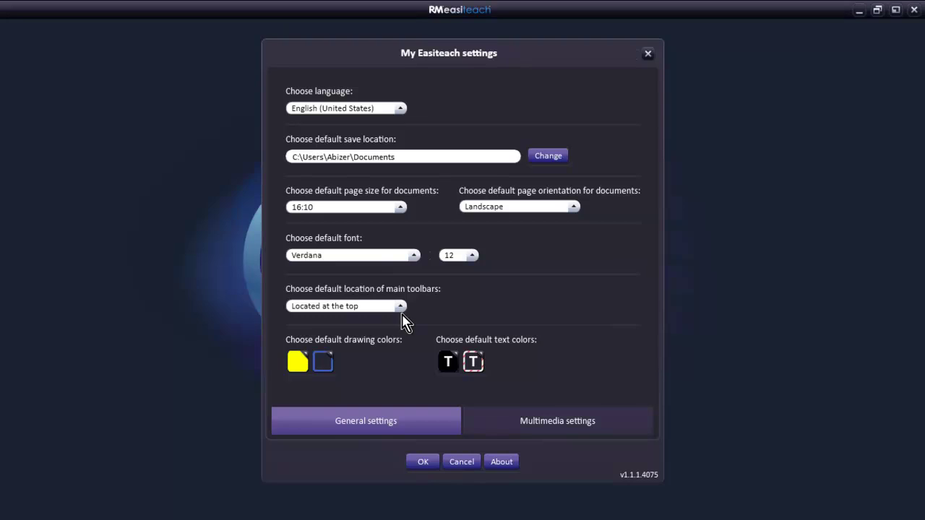
- Examine the color choices for the default drawing fill and the default text colors without choosing any
{"action": "left_click", "coordinate": [298, 364]}
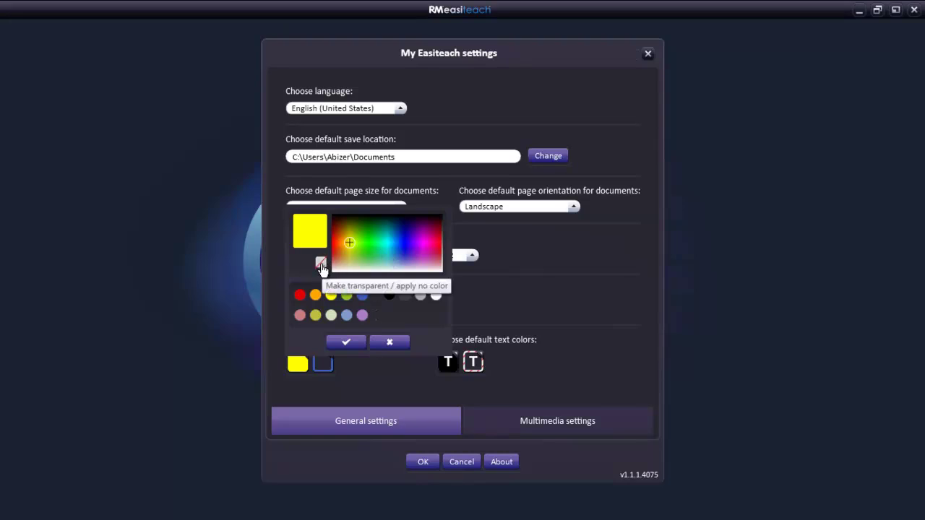
{"action": "left_click", "coordinate": [389, 343]}
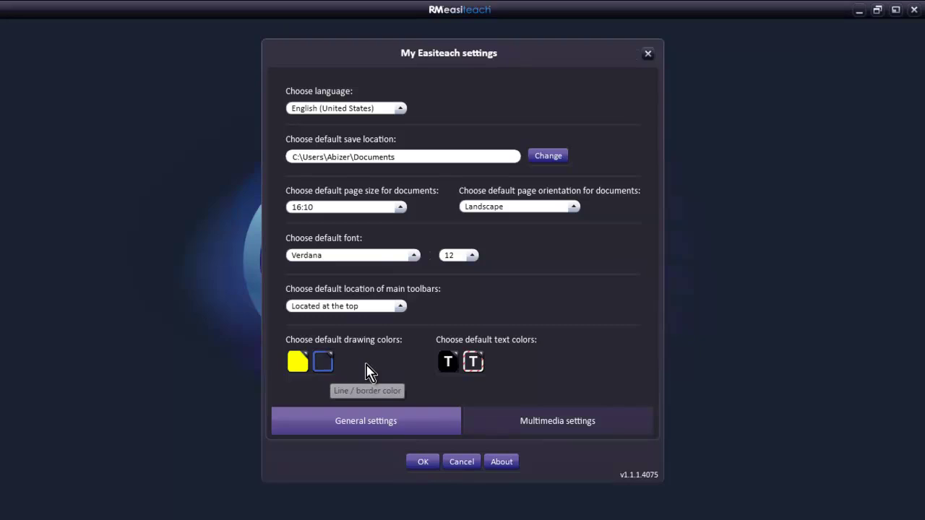
{"action": "left_click", "coordinate": [446, 363]}
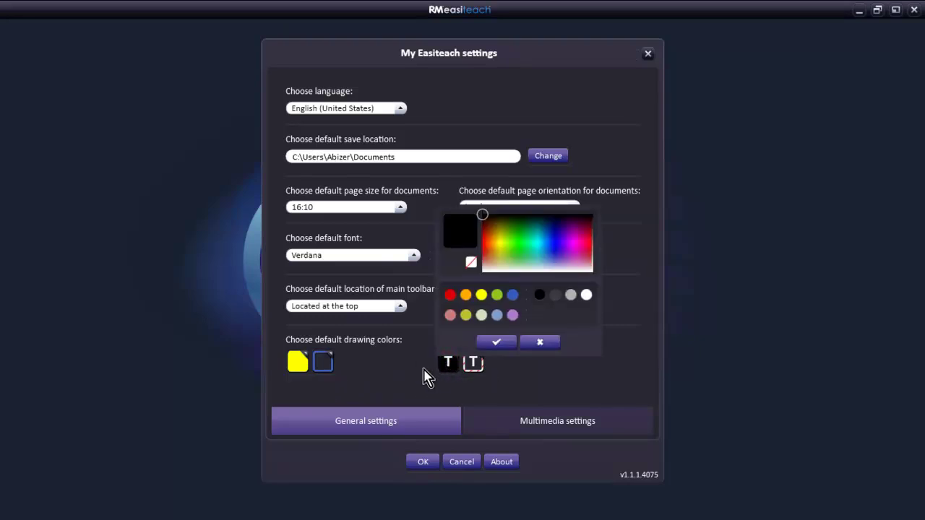
{"action": "left_click", "coordinate": [419, 373]}
{"action": "left_click", "coordinate": [475, 365]}
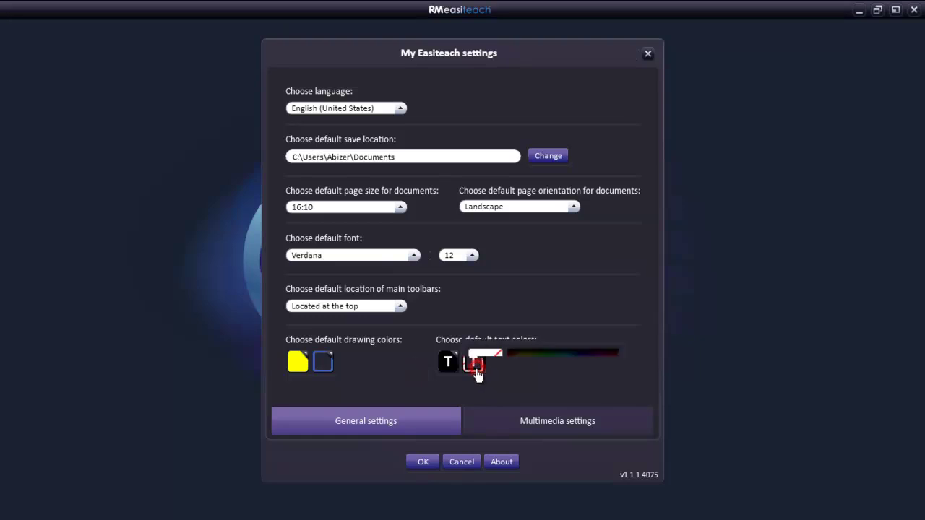
{"action": "left_click", "coordinate": [516, 369]}
- In the multimedia settings, choose the Realtek microphone for audio input and eBeam Focus 150 for video input, and save the settings
{"action": "left_click", "coordinate": [537, 426]}
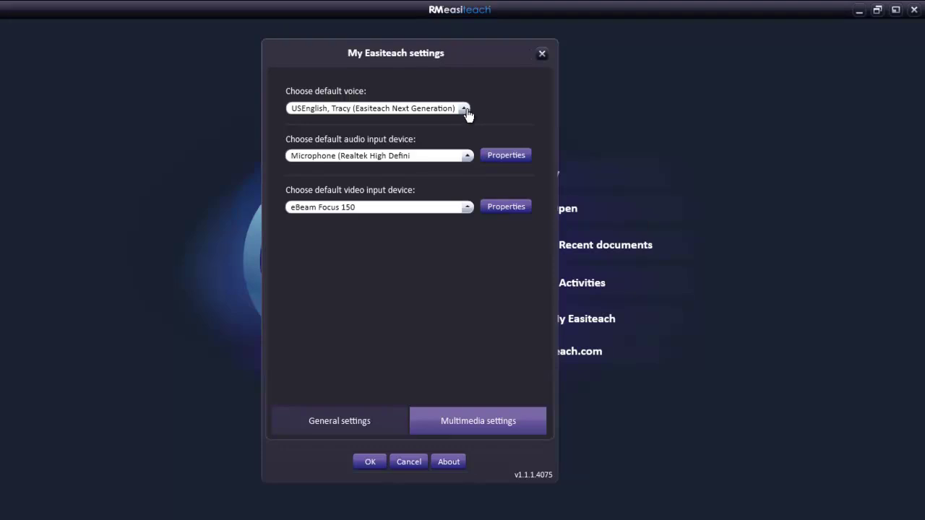
{"action": "left_click", "coordinate": [468, 158]}
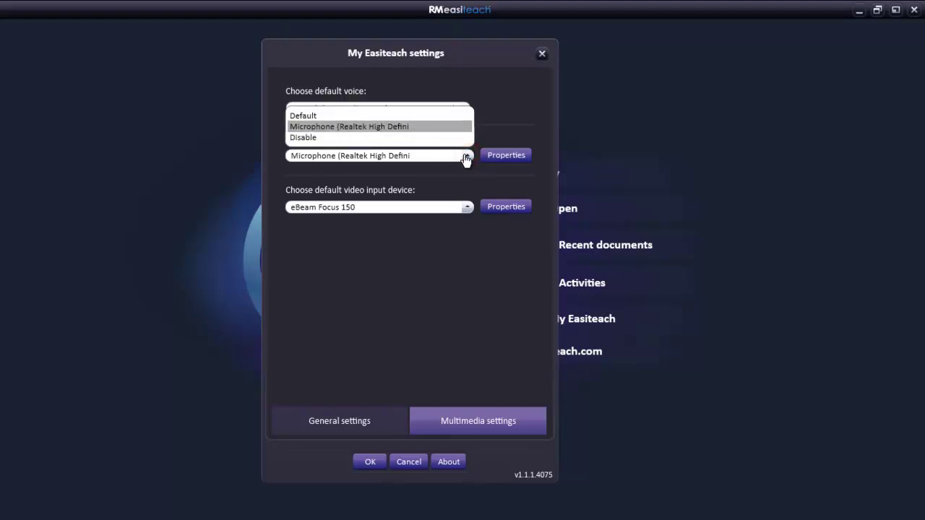
{"action": "left_click", "coordinate": [457, 130]}
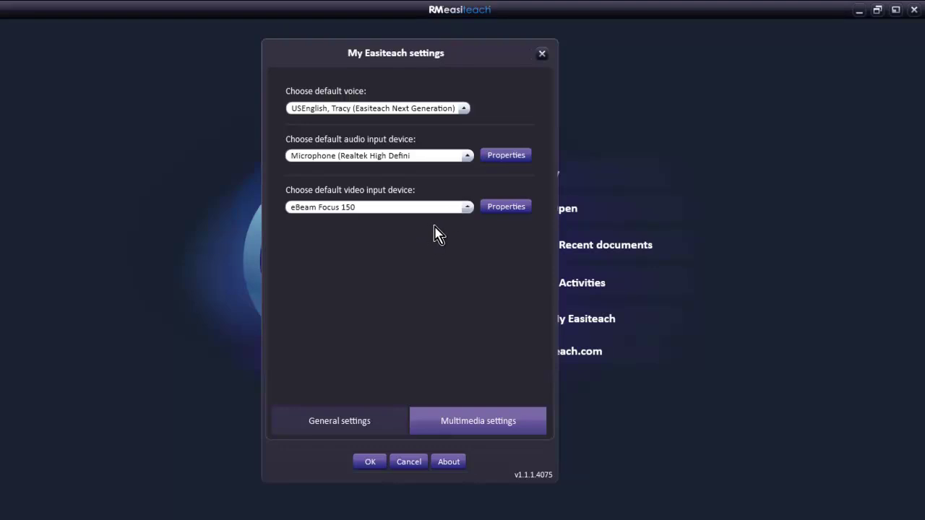
{"action": "left_click", "coordinate": [467, 209]}
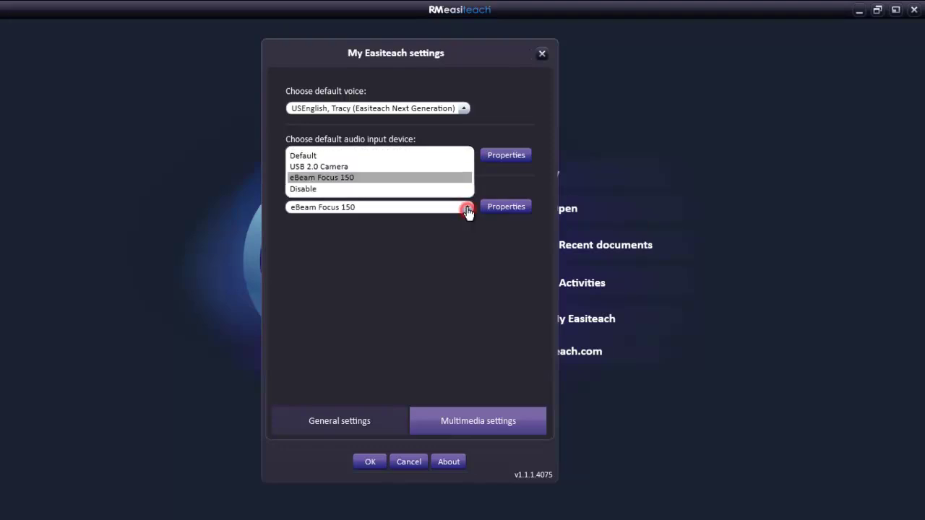
{"action": "left_click", "coordinate": [364, 178]}
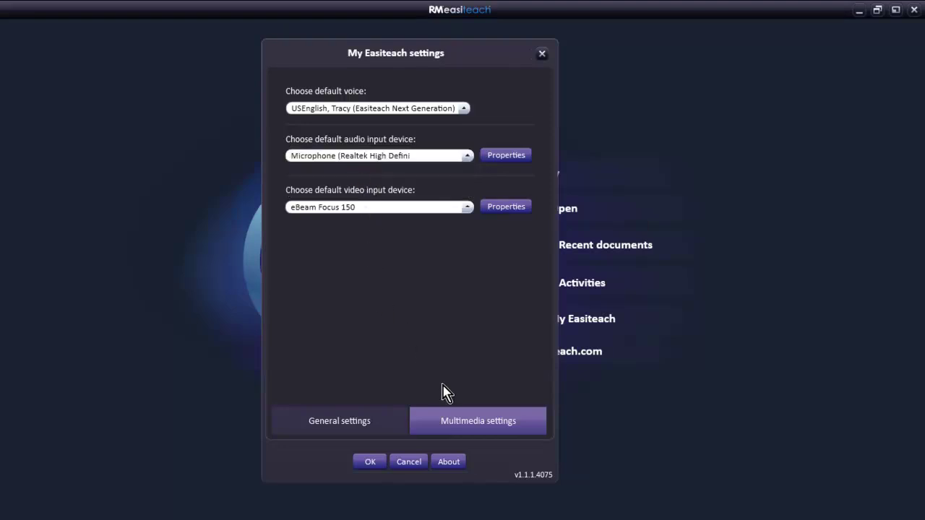
{"action": "left_click", "coordinate": [370, 463]}
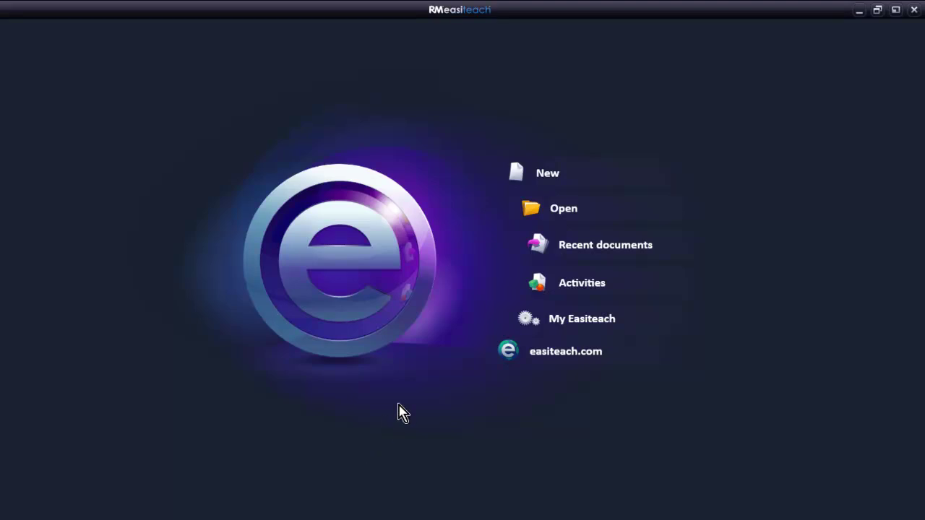
- Browse the sample activities in the US English > Science > Lessons folder without opening a file
{"action": "left_click", "coordinate": [577, 287]}
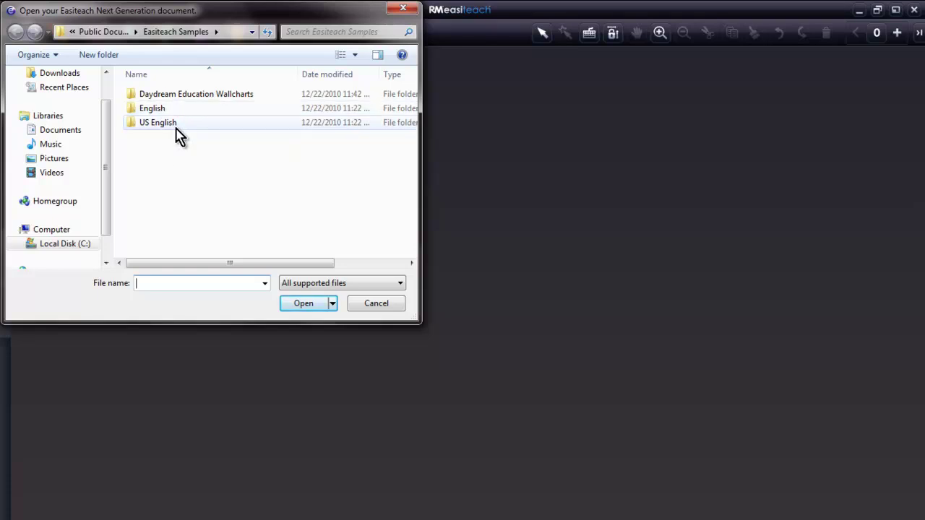
{"action": "left_click", "coordinate": [131, 123]}
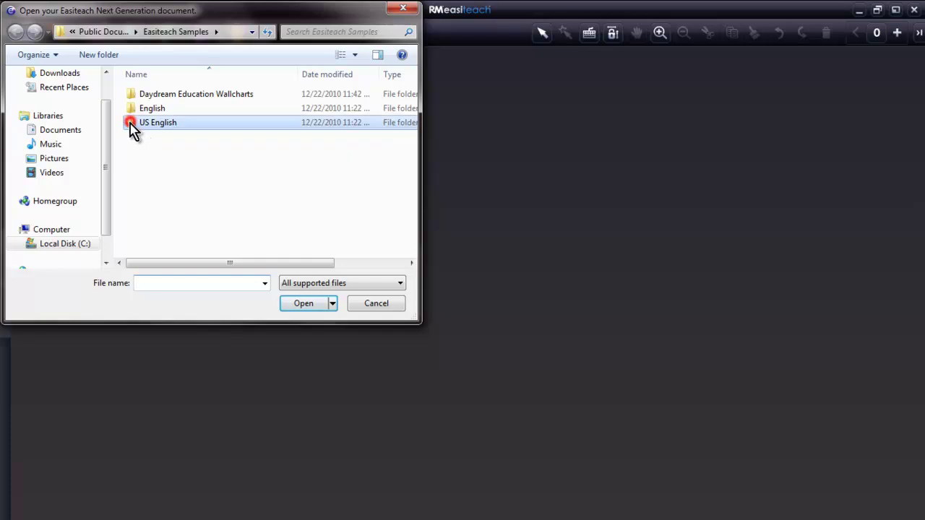
{"action": "left_click", "coordinate": [304, 307]}
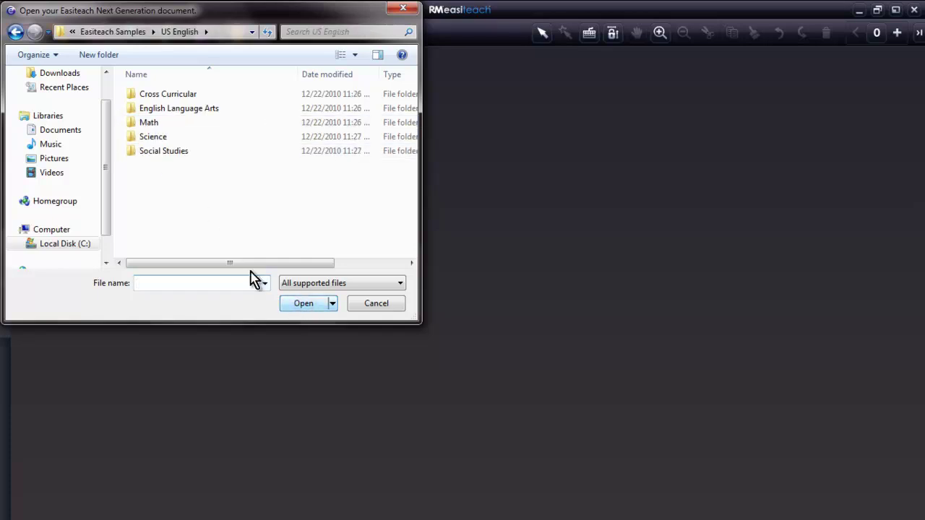
{"action": "left_click", "coordinate": [154, 137]}
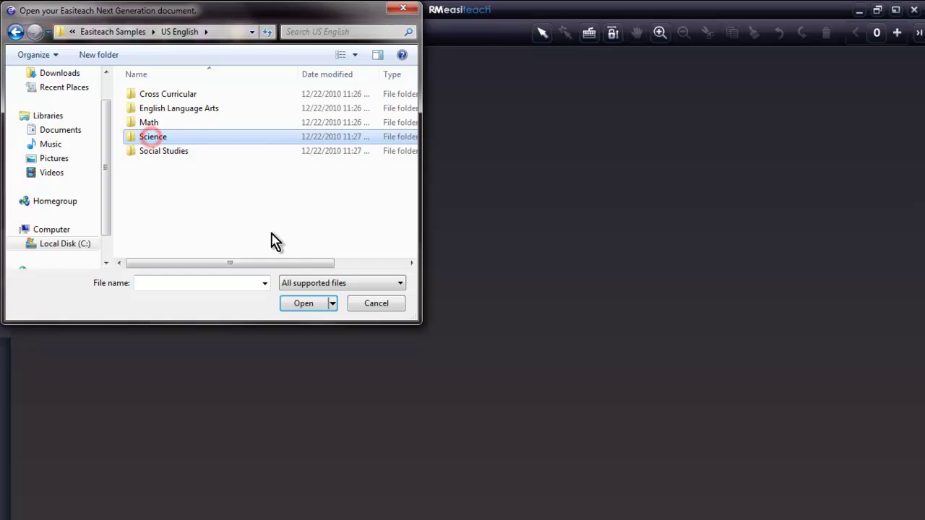
{"action": "left_click", "coordinate": [304, 305]}
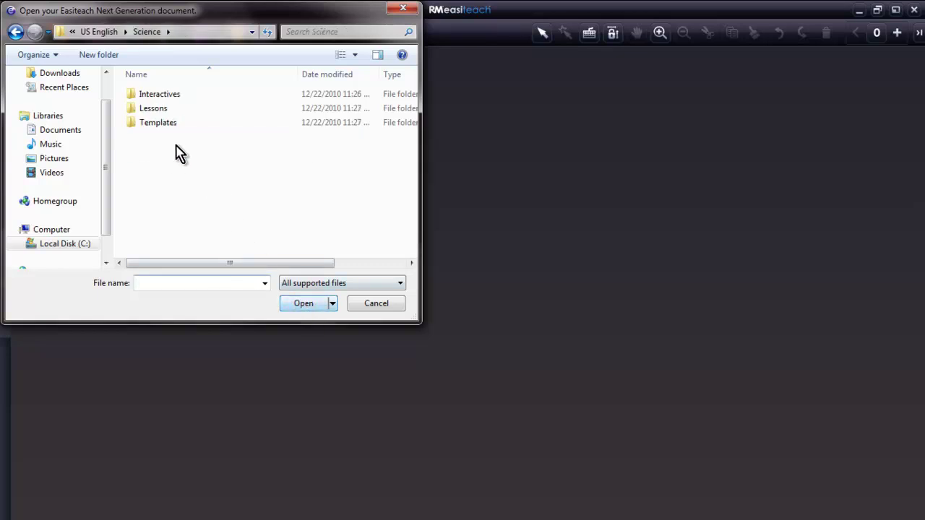
{"action": "left_click", "coordinate": [162, 109]}
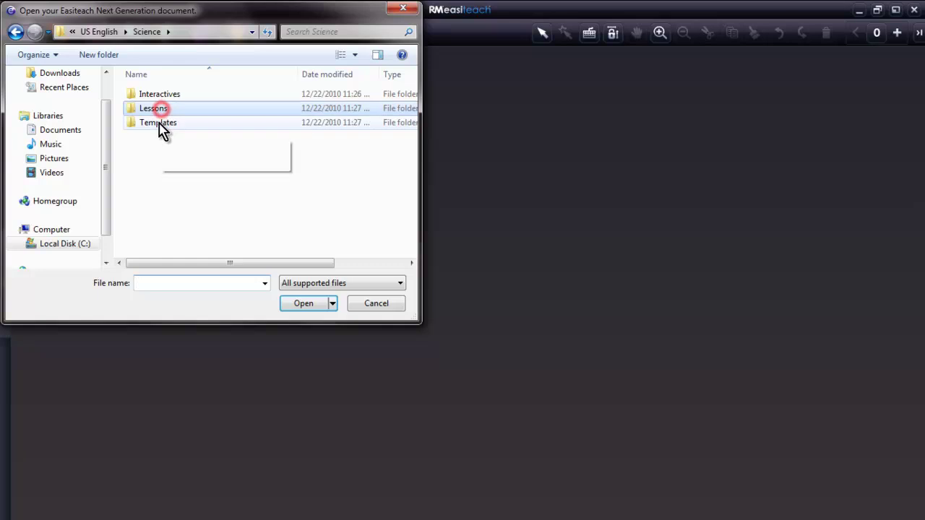
{"action": "left_click", "coordinate": [301, 302]}
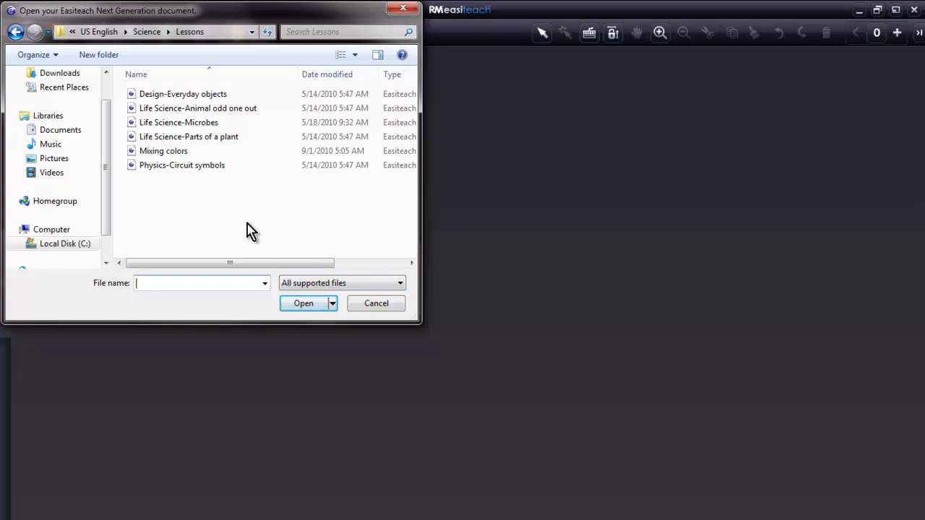
{"action": "left_click", "coordinate": [375, 306]}
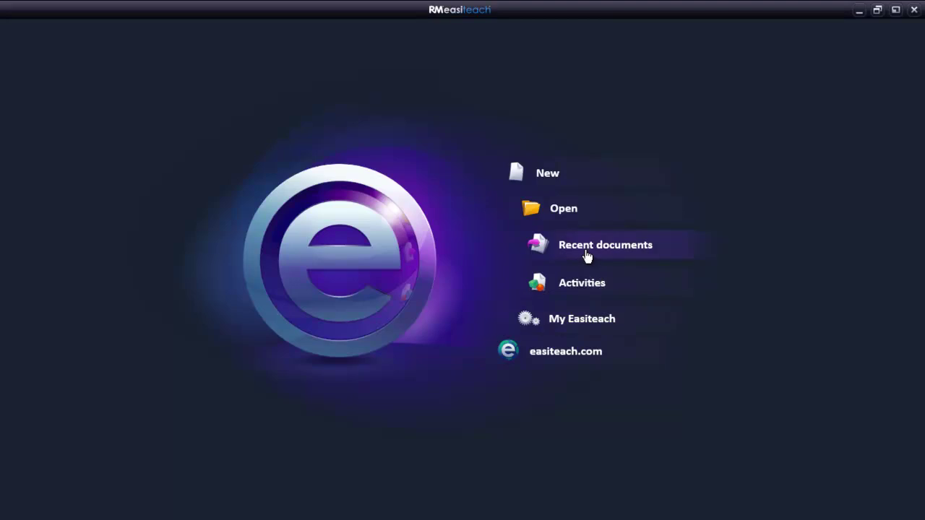
- View the recent documents list and browse the AJ Academy folder for saved documents without opening one
{"action": "left_click", "coordinate": [587, 248]}
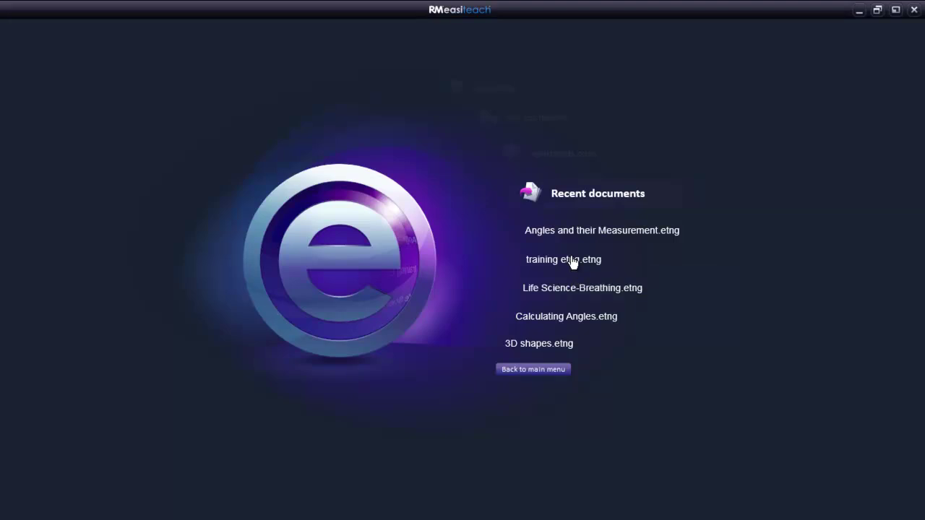
{"action": "left_click", "coordinate": [523, 371]}
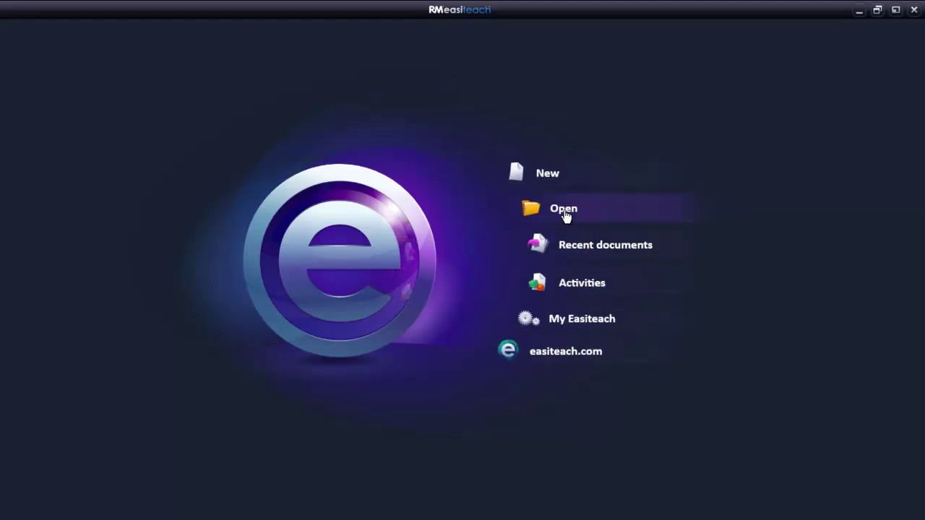
{"action": "left_click", "coordinate": [563, 211]}
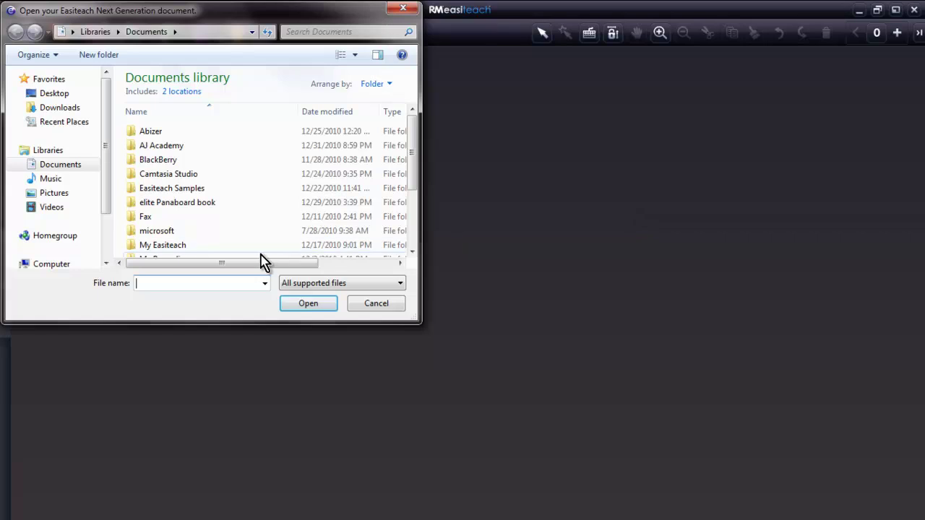
{"action": "left_click", "coordinate": [155, 147]}
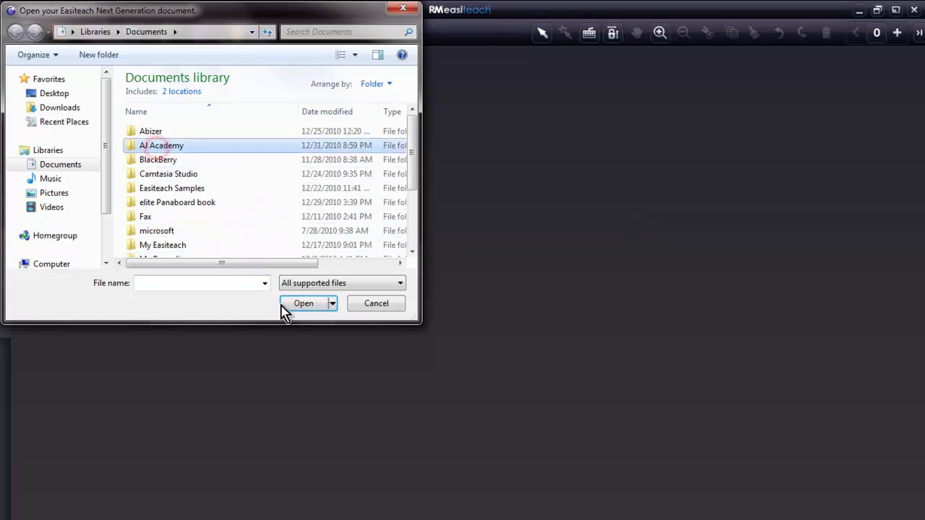
{"action": "left_click", "coordinate": [303, 306]}
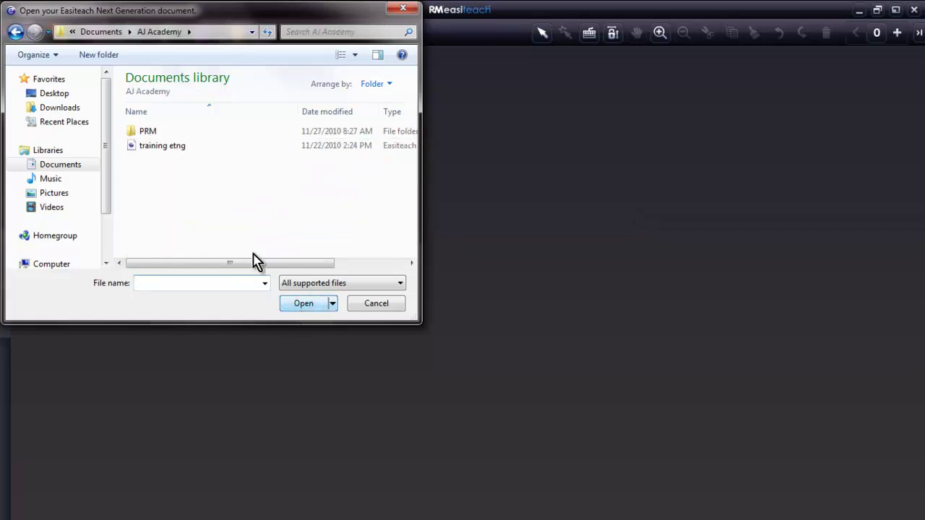
{"action": "left_click", "coordinate": [377, 303]}
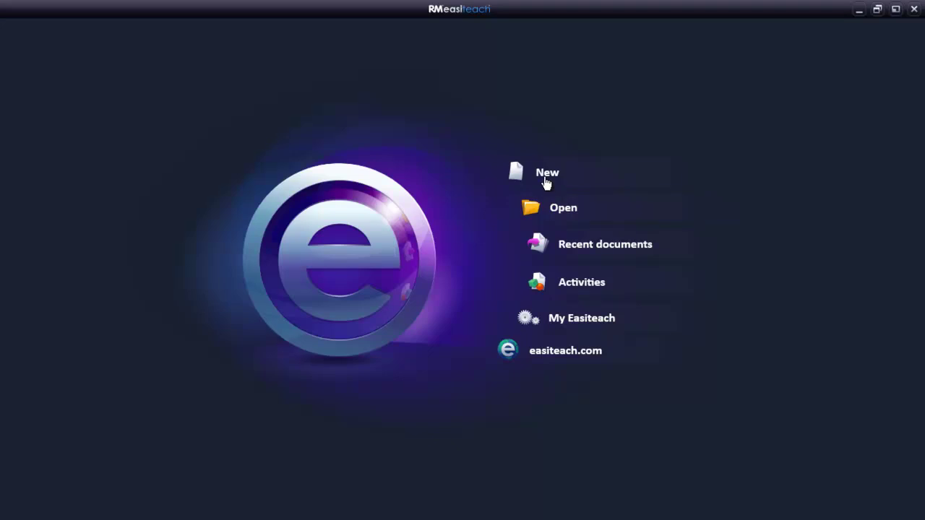
- Create a new Easiteach document from the start screen
{"action": "left_click", "coordinate": [547, 175]}
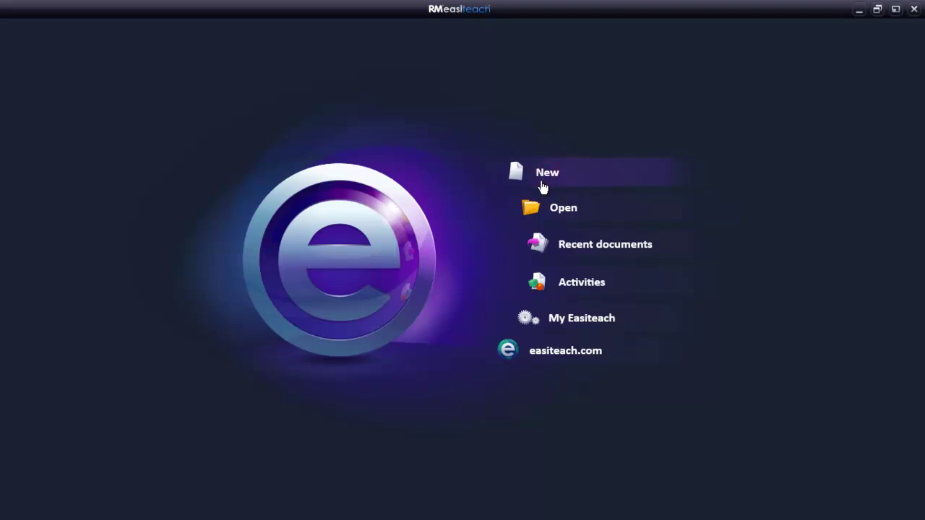